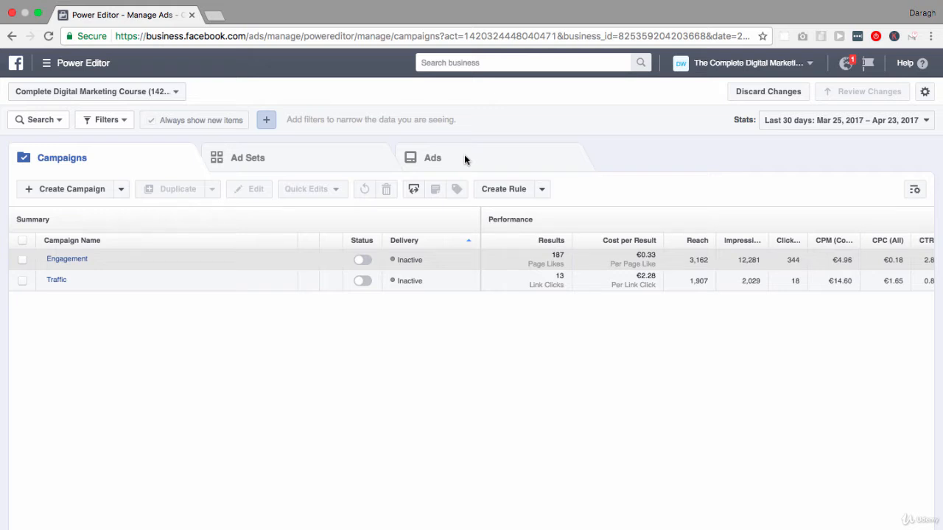
# Step: Look over all ad sets, then select the Engagement campaign and list only its ad sets
pyautogui.click(346, 162)
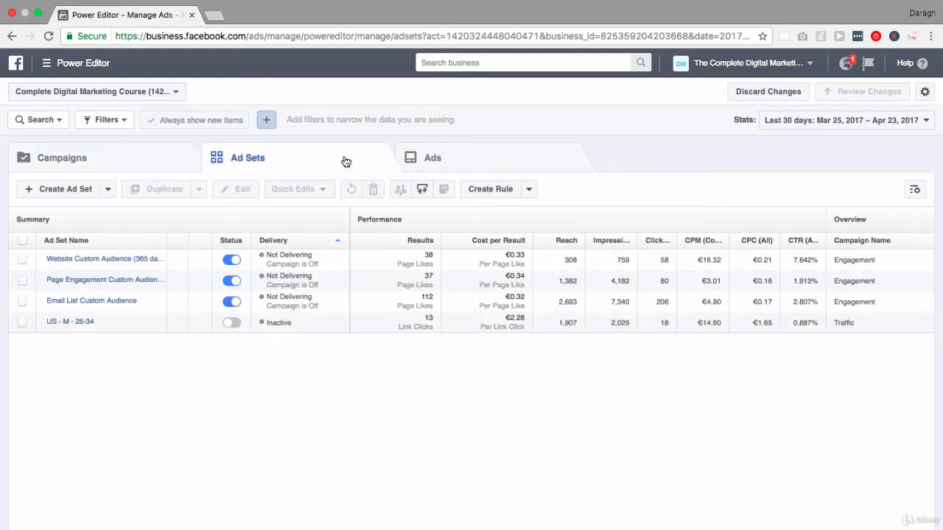
pyautogui.click(145, 163)
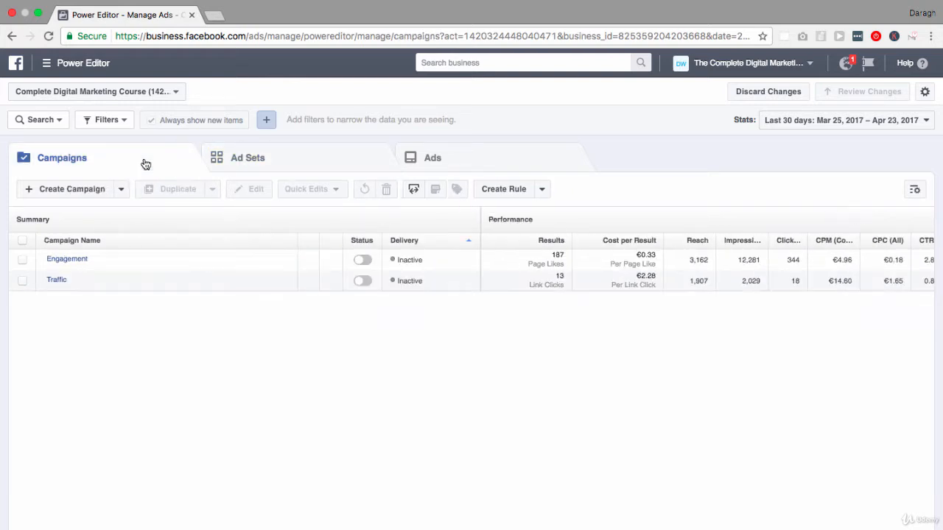
pyautogui.click(23, 260)
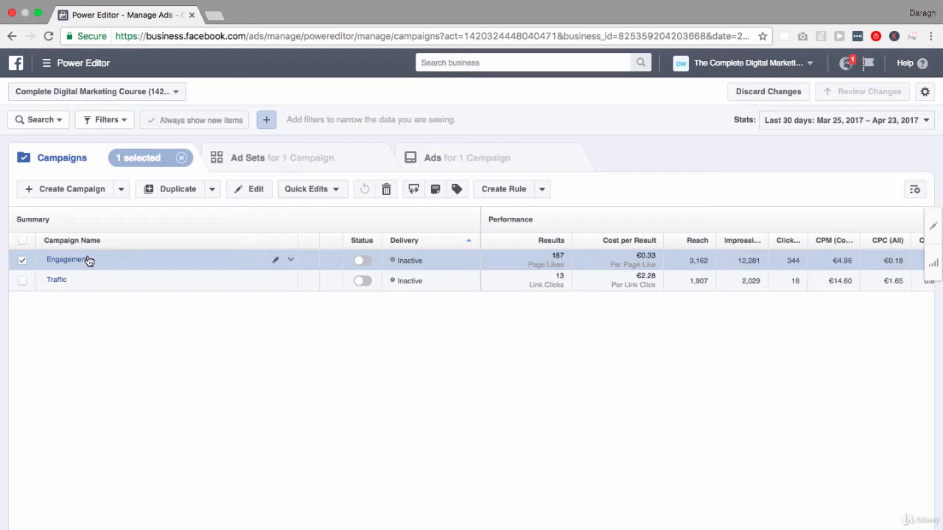
pyautogui.click(261, 164)
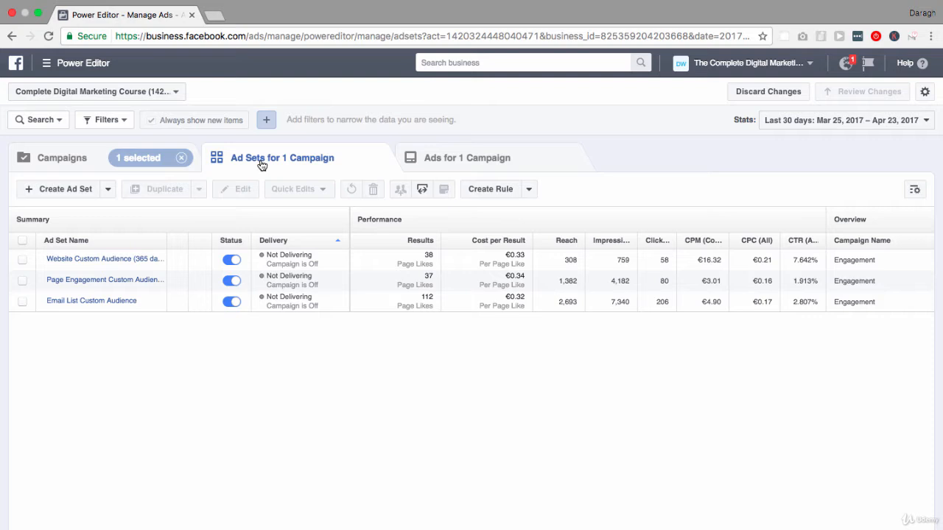
# Step: Select all ad sets of the Engagement campaign and open them together for editing
pyautogui.click(23, 241)
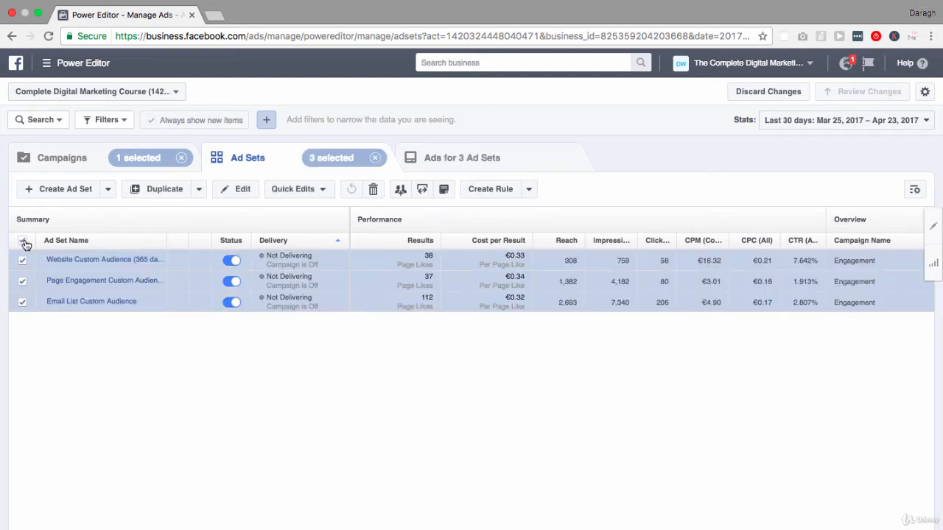
pyautogui.click(22, 280)
pyautogui.click(23, 281)
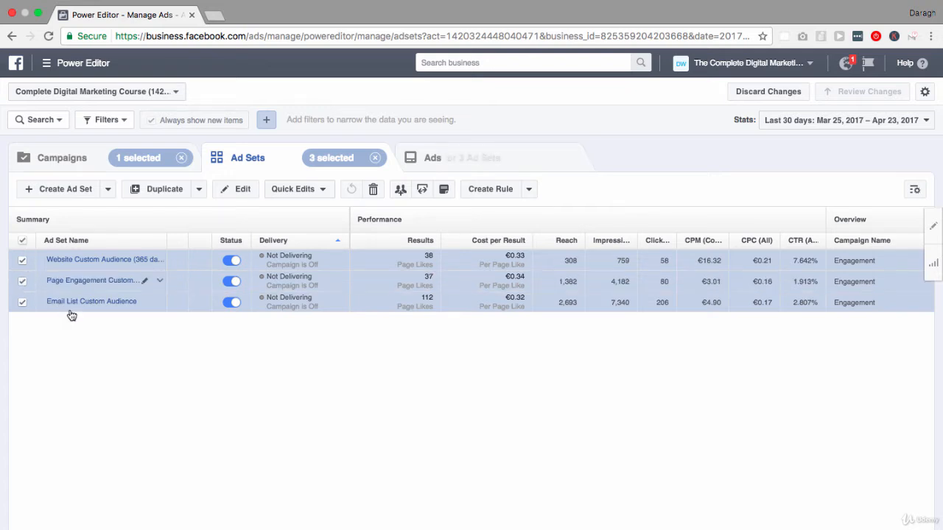
pyautogui.click(243, 191)
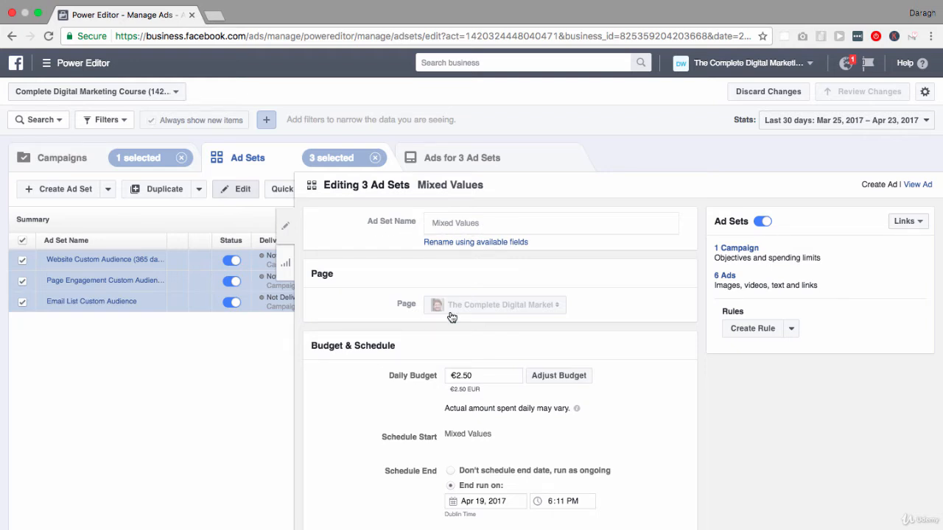
# Step: Set the audience age range of the selected ad sets to 25–35
pyautogui.scroll(-1, 452, 318)
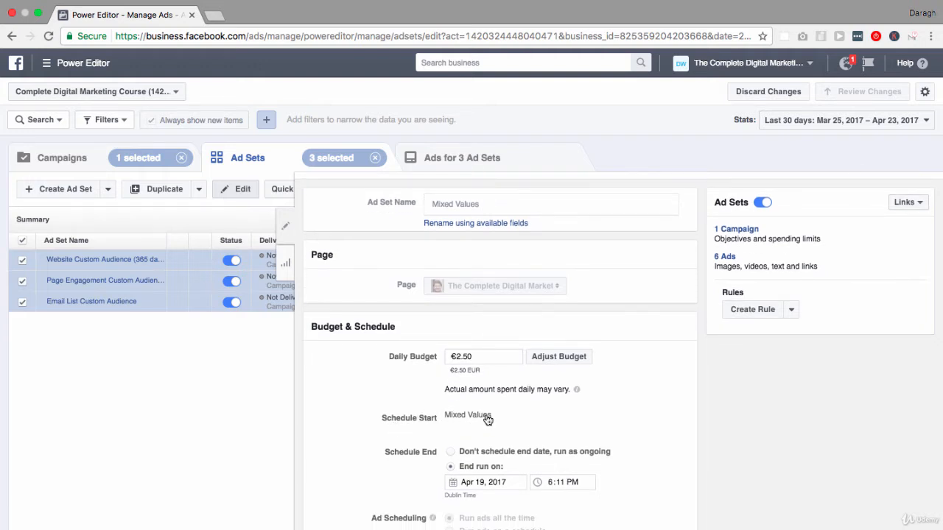
pyautogui.scroll(-5, 487, 419)
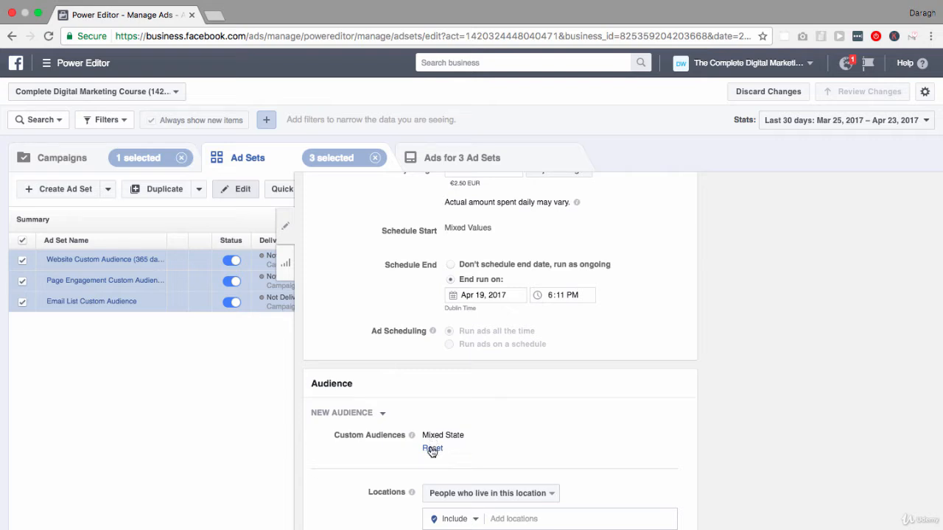
pyautogui.scroll(5, 432, 451)
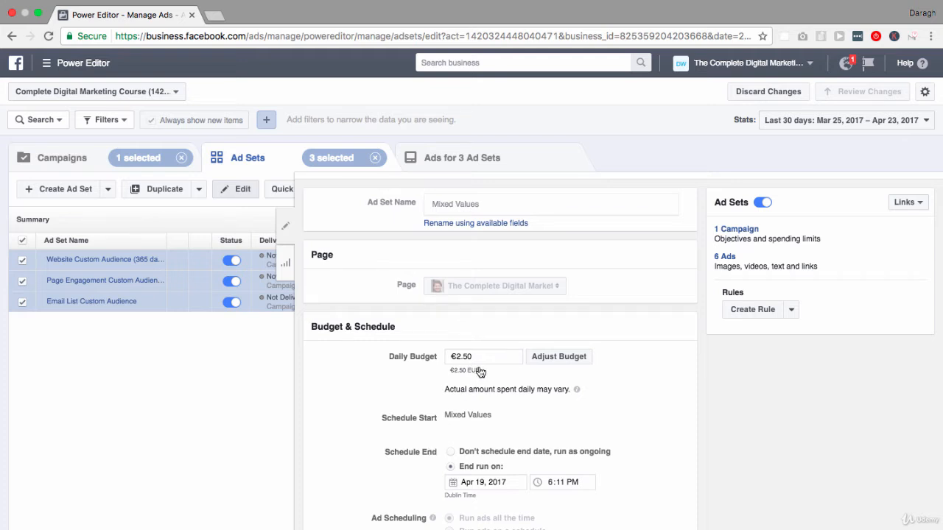
pyautogui.scroll(-5, 480, 372)
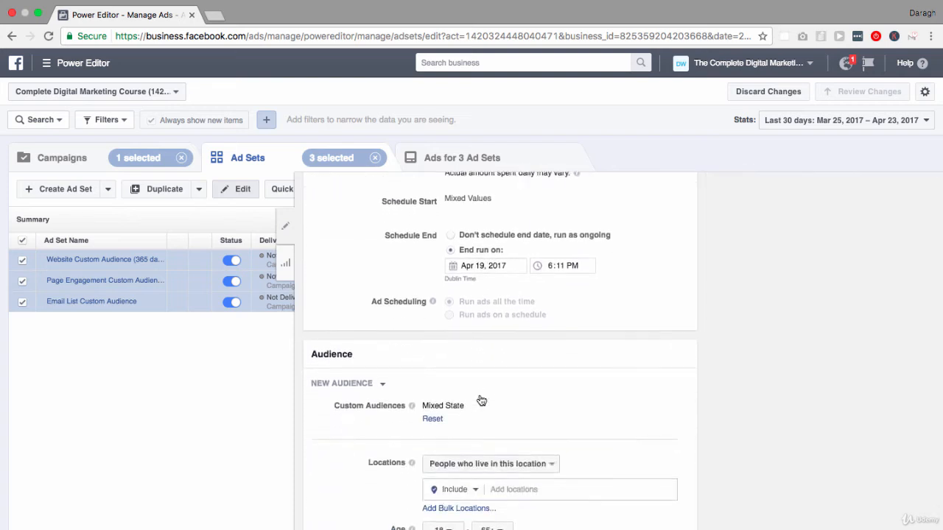
pyautogui.scroll(-2, 481, 400)
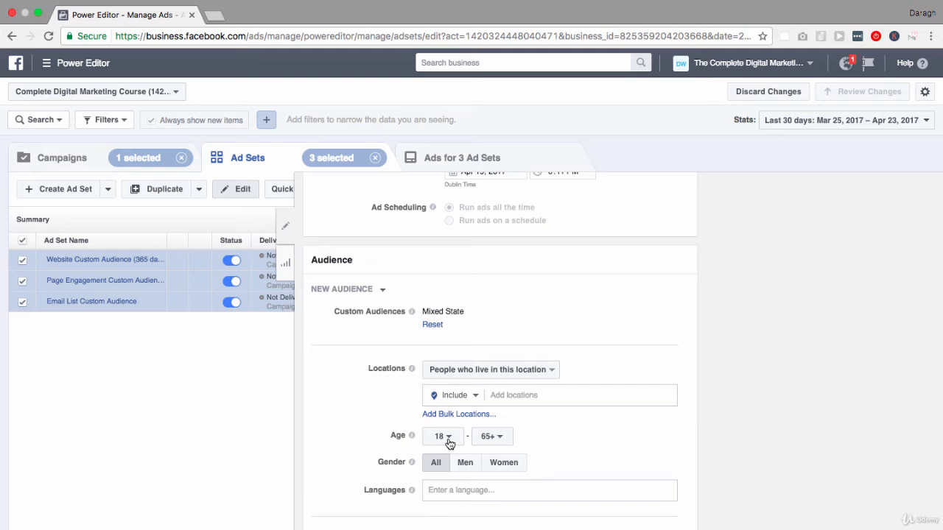
pyautogui.click(444, 437)
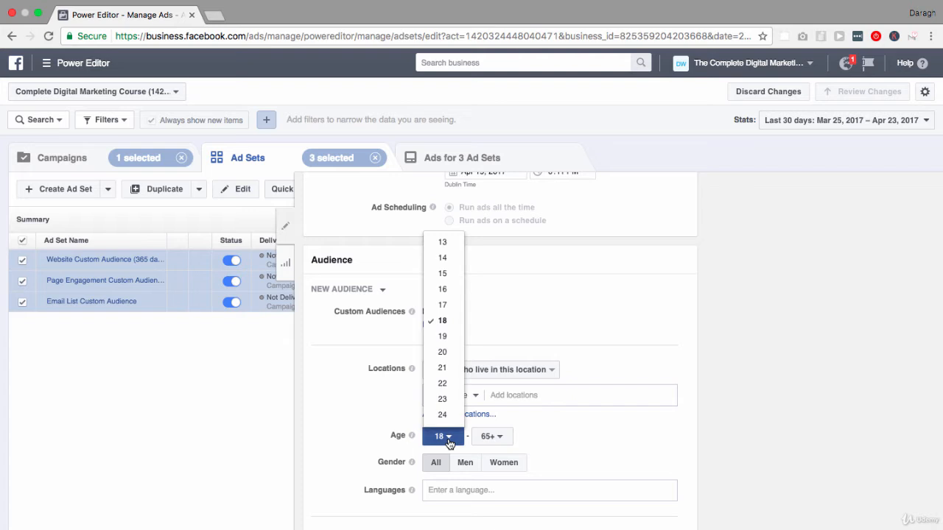
pyautogui.scroll(-1, 446, 398)
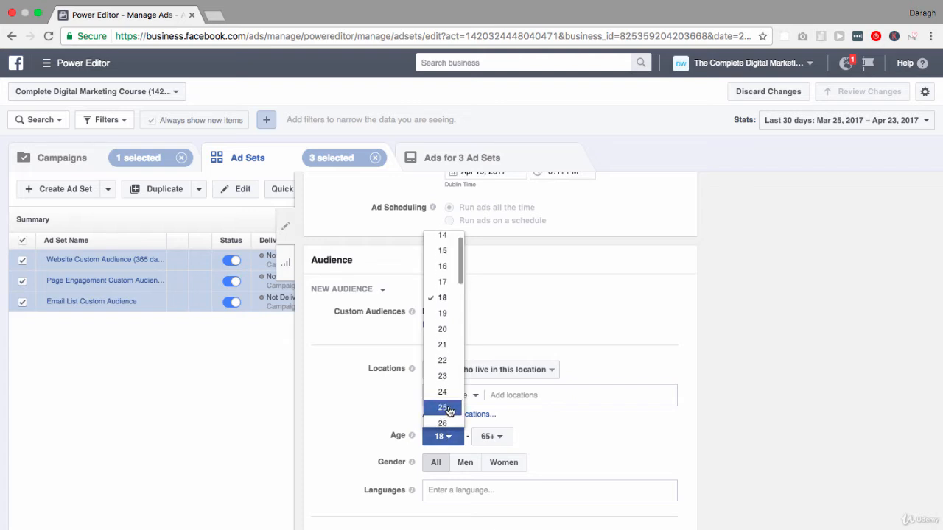
pyautogui.click(447, 408)
pyautogui.click(498, 436)
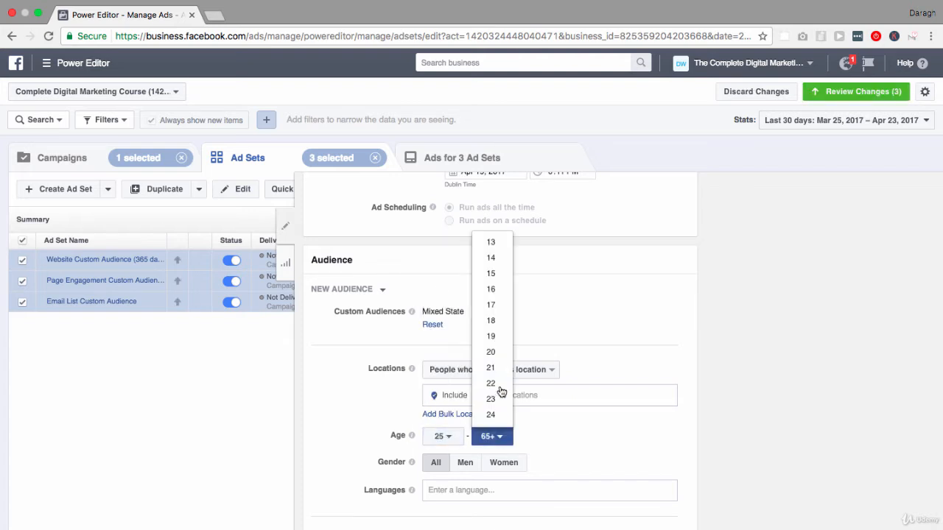
pyautogui.scroll(-5, 501, 392)
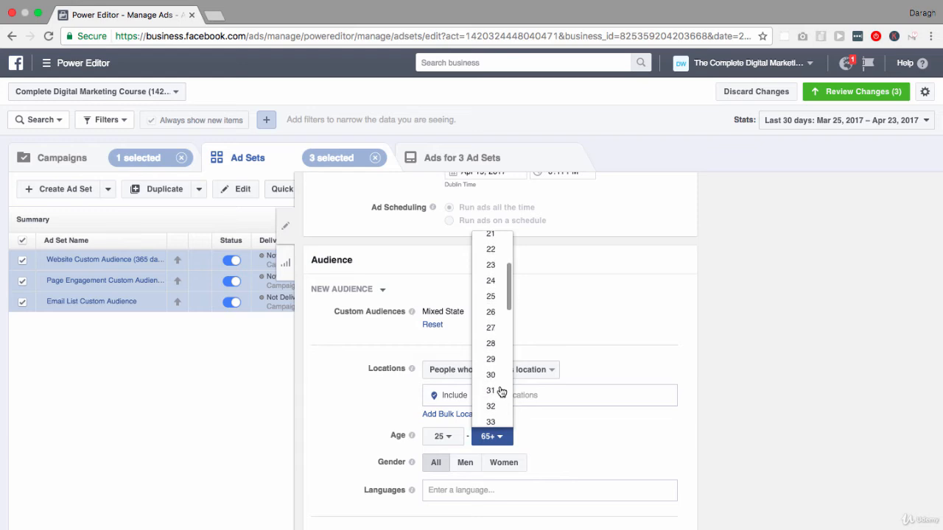
pyautogui.scroll(-1, 495, 400)
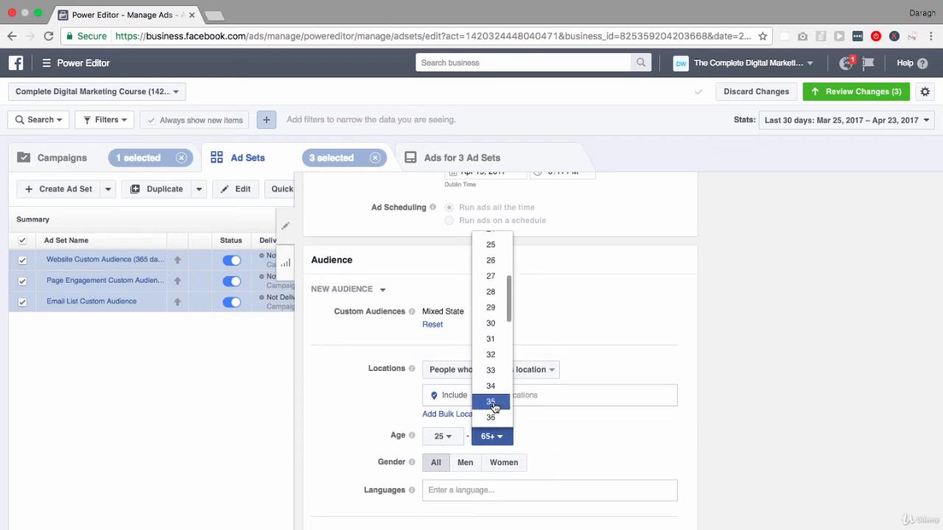
pyautogui.click(493, 401)
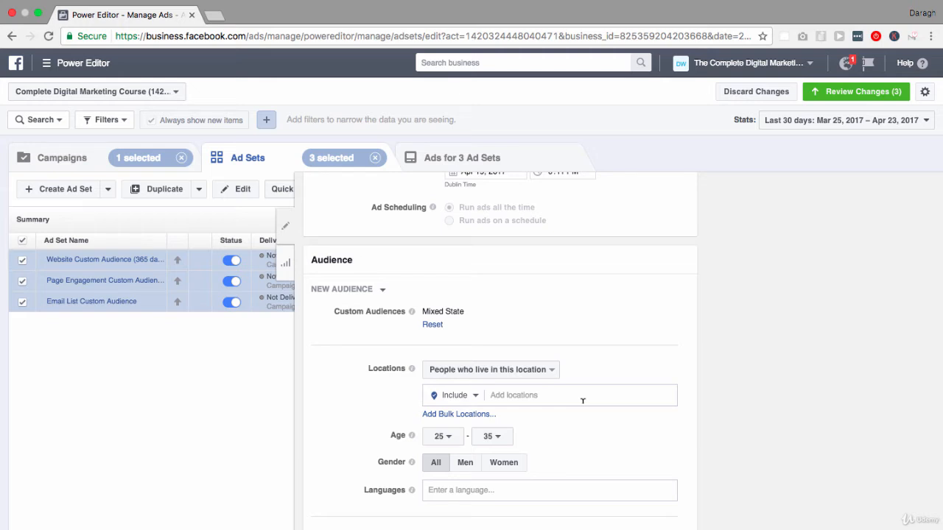
# Step: Review the pending age changes without applying them, and discard all unpublished changes
pyautogui.scroll(8, 582, 401)
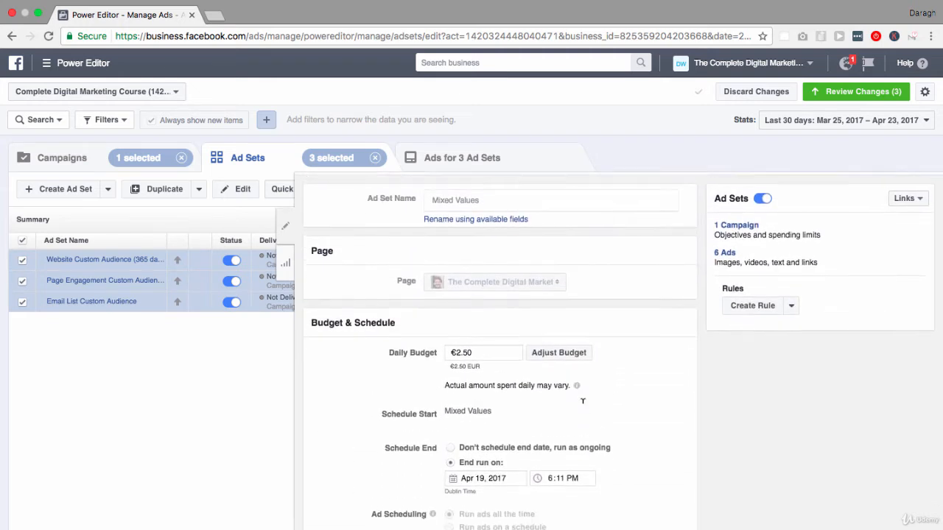
pyautogui.scroll(-8, 582, 402)
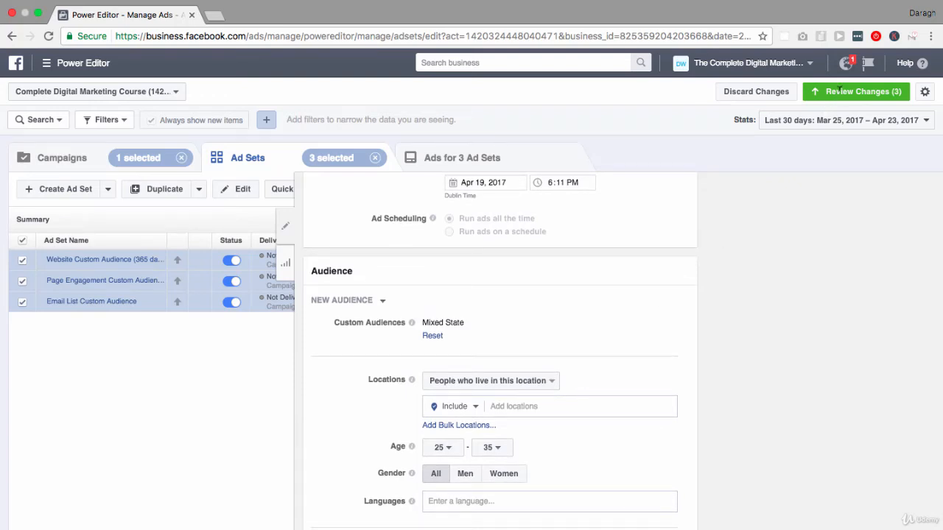
pyautogui.click(840, 91)
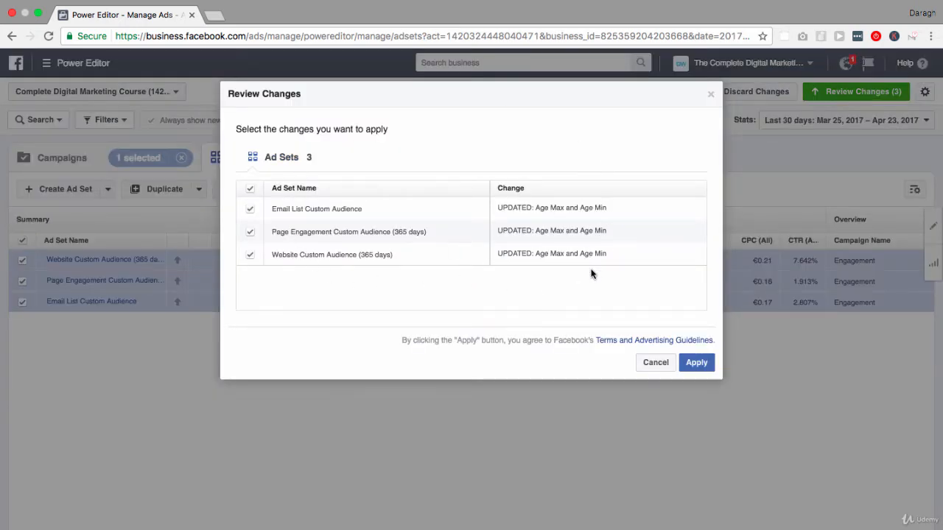
pyautogui.click(660, 365)
pyautogui.click(753, 90)
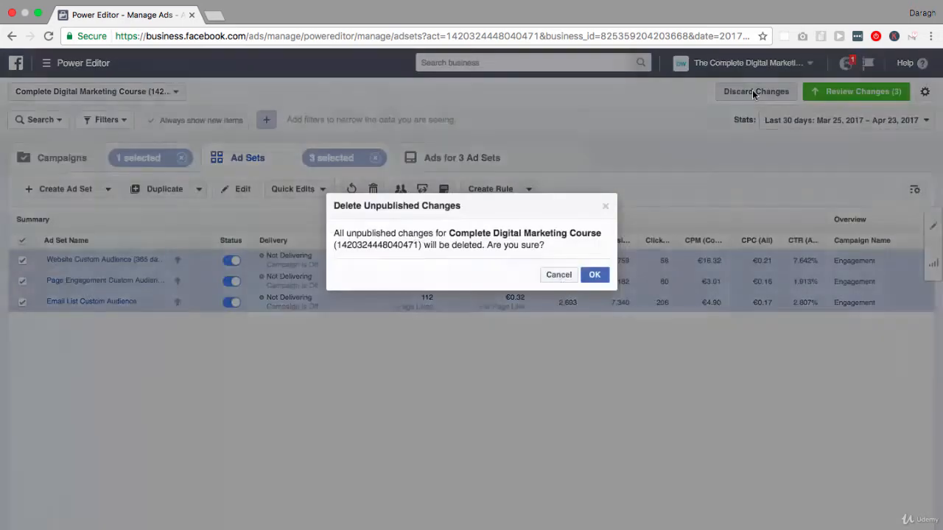
pyautogui.click(599, 277)
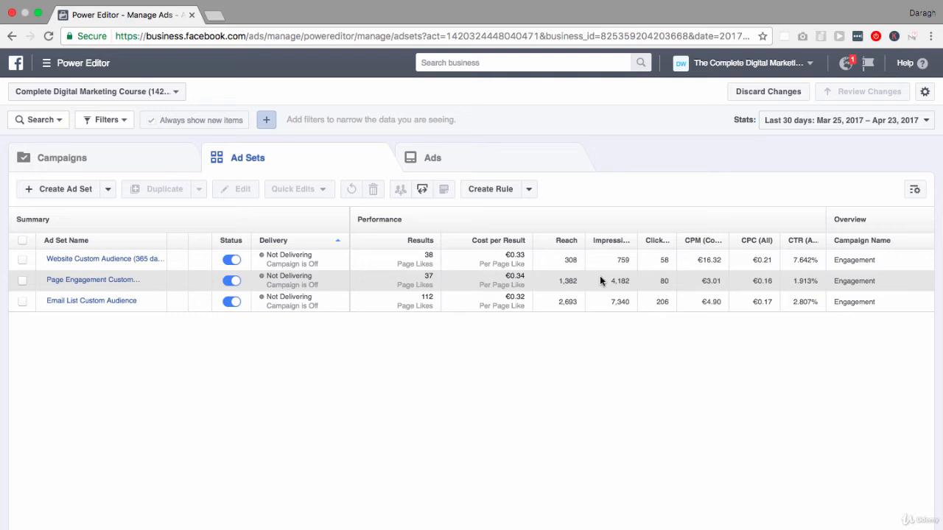
# Step: Select the Engagement campaign again in the campaign list and filter the ad sets to that campaign
pyautogui.click(508, 159)
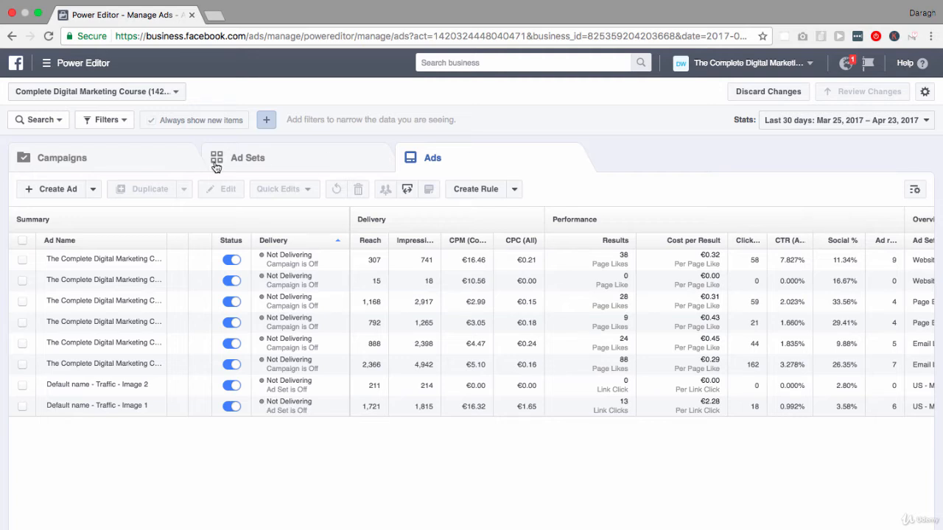
pyautogui.click(159, 163)
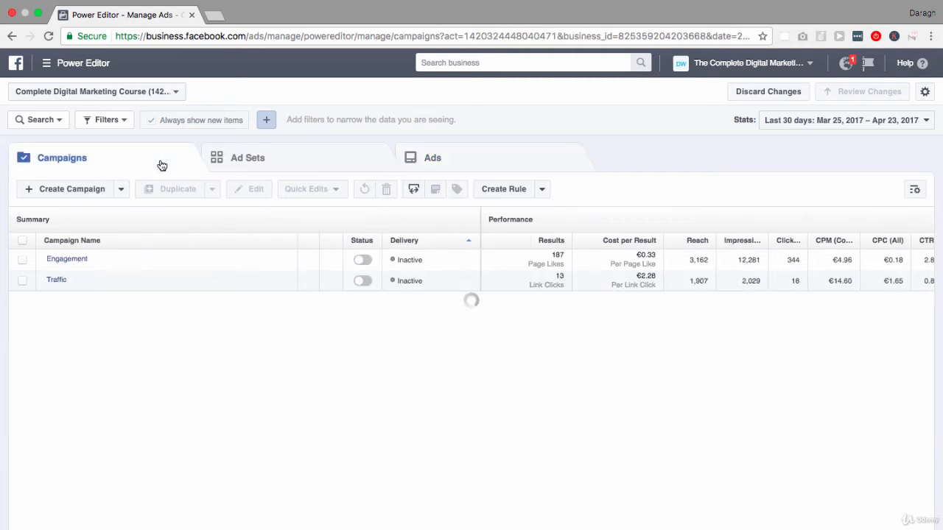
pyautogui.click(23, 260)
pyautogui.click(296, 163)
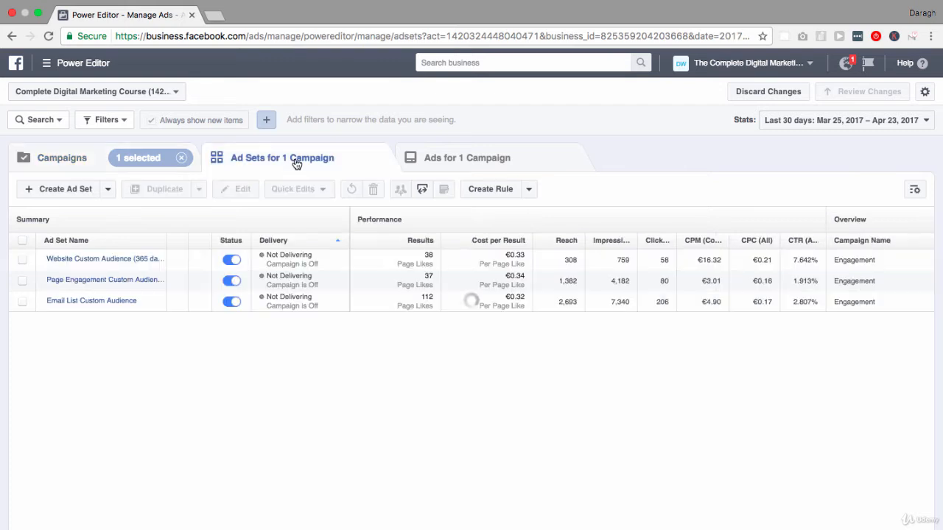
# Step: List the ads of the Engagement campaign, select all of them and open them together for editing
pyautogui.click(436, 158)
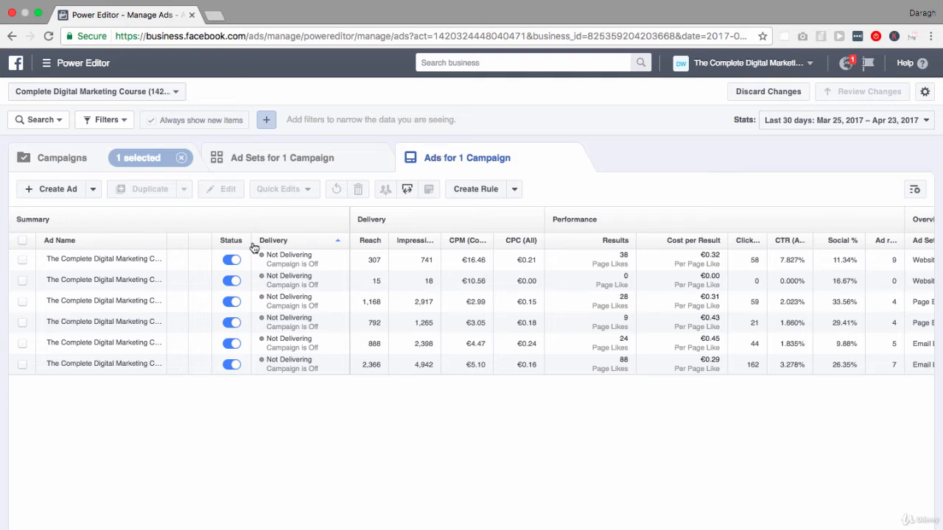
pyautogui.click(23, 242)
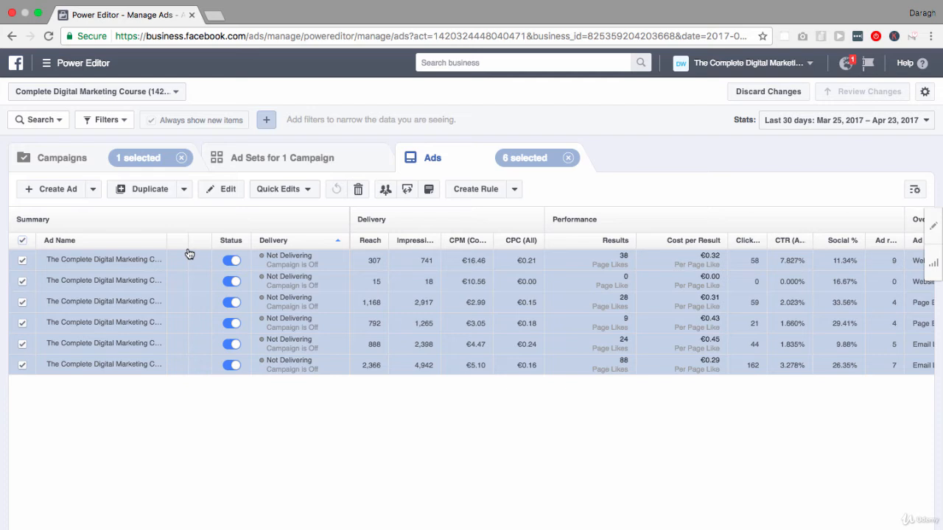
pyautogui.click(224, 191)
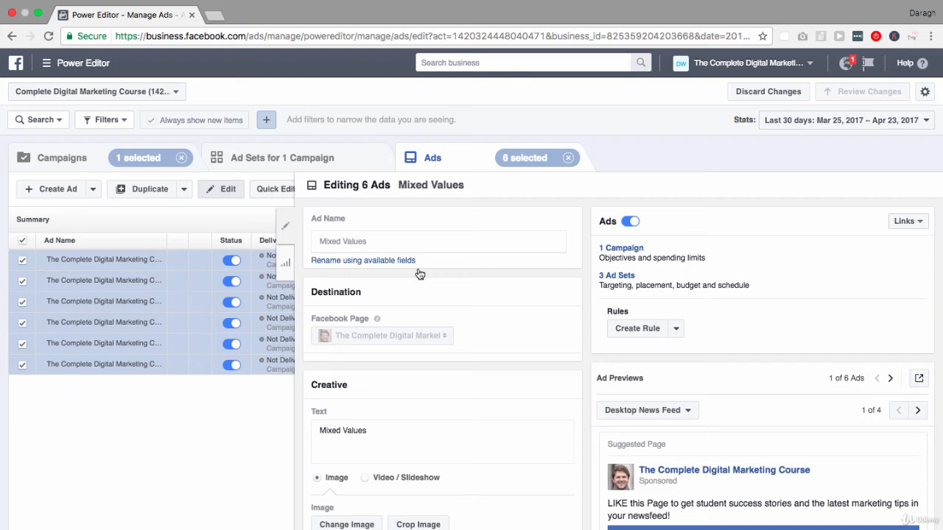
# Step: Replace the image of all selected ads with the 1000 × 664 picture of cheering business people from the image library
pyautogui.scroll(-5, 417, 274)
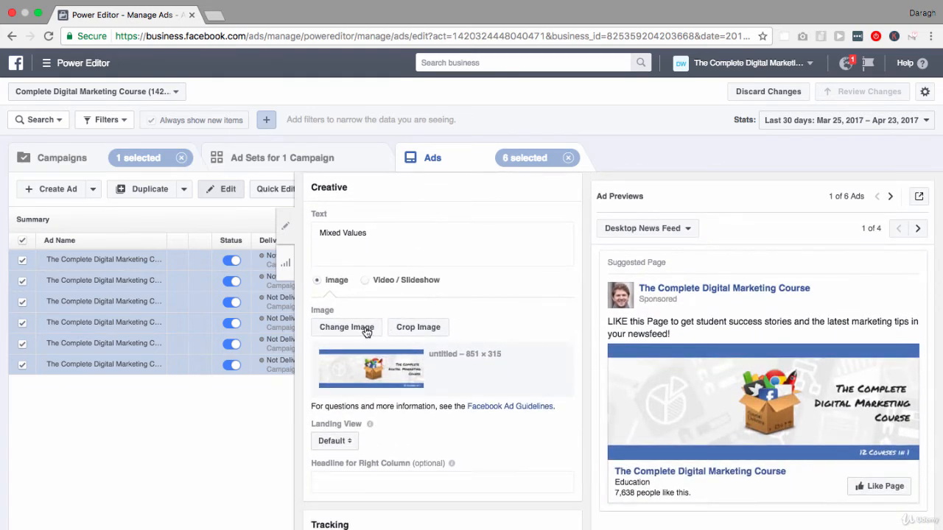
pyautogui.click(361, 331)
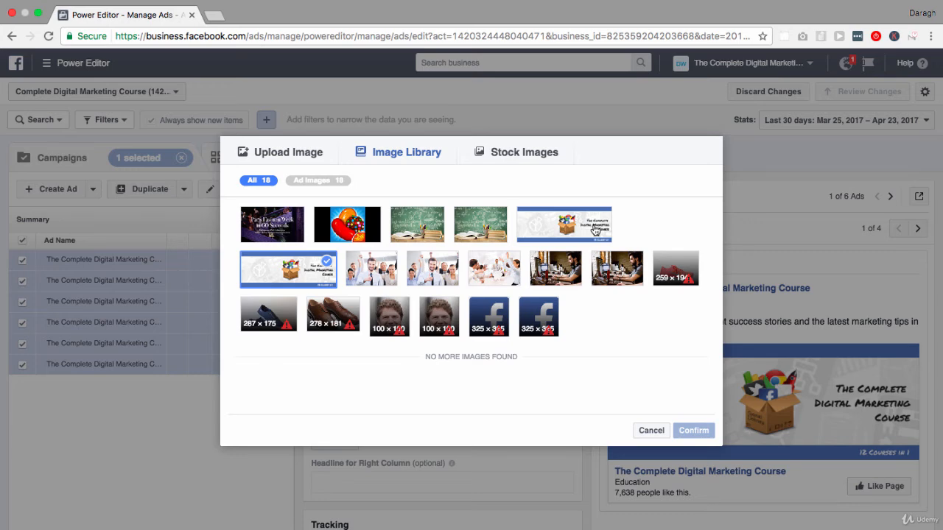
pyautogui.click(304, 156)
pyautogui.click(504, 158)
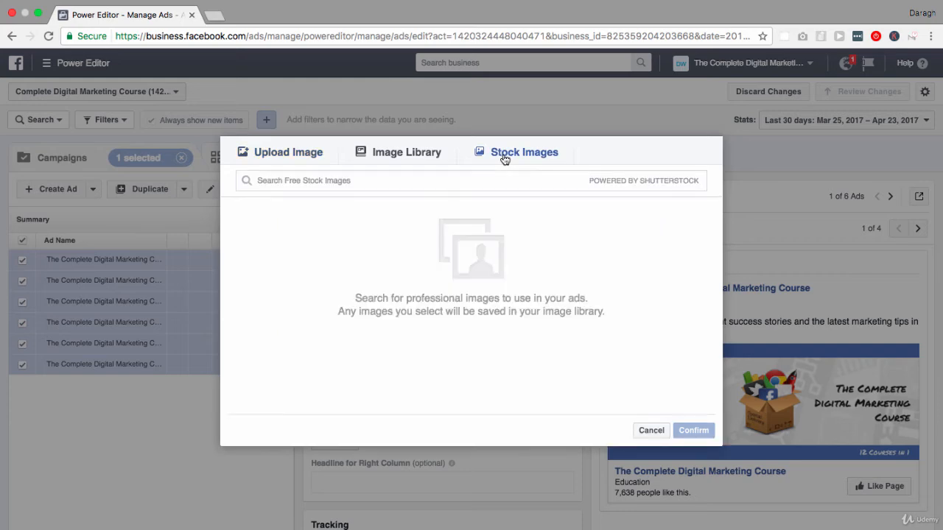
pyautogui.click(406, 154)
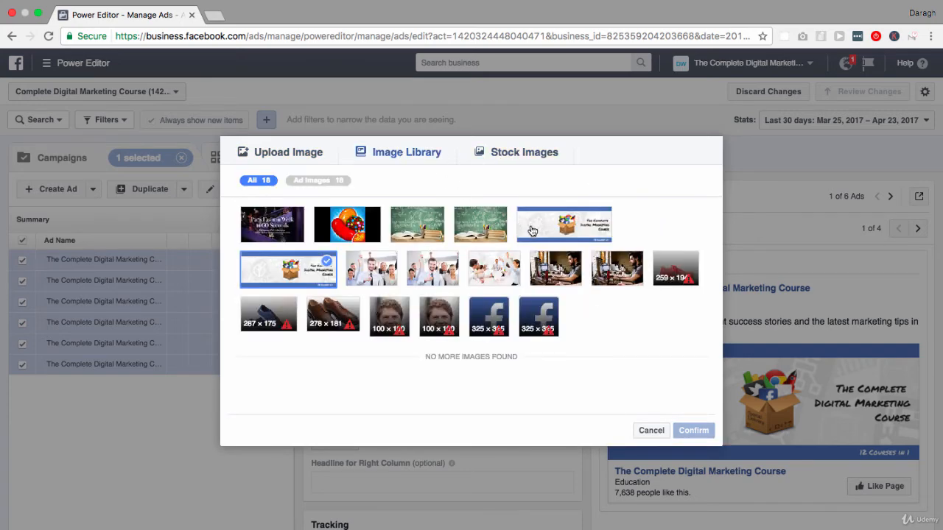
pyautogui.click(494, 269)
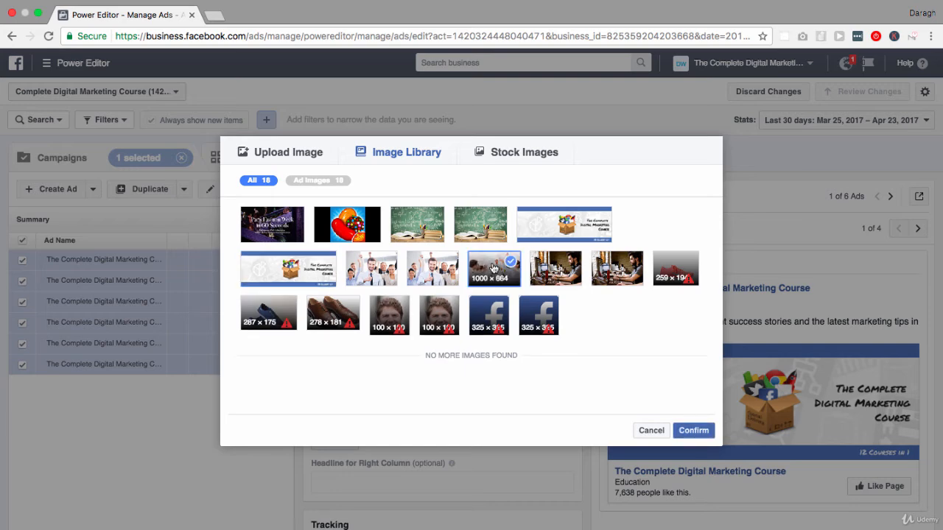
pyautogui.click(691, 431)
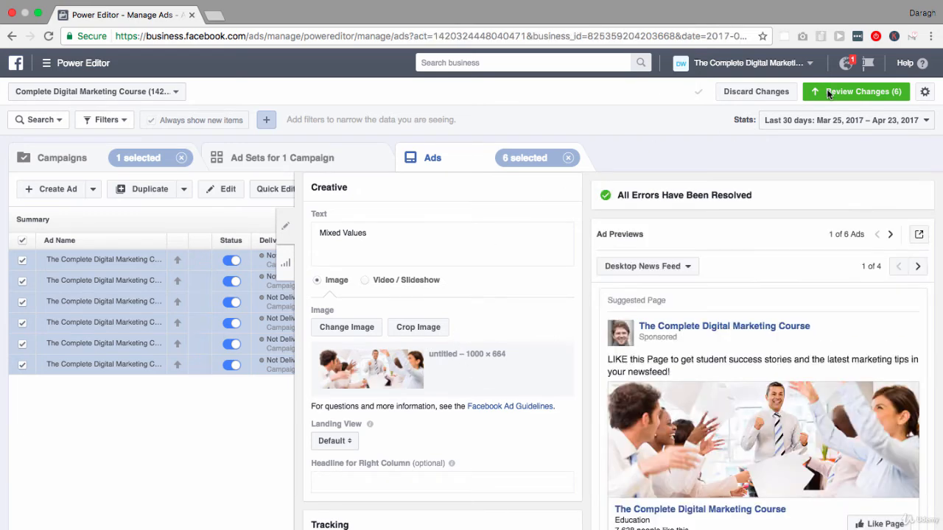
# Step: Close the editor of the selected ads and discard all unpublished image changes for the account
pyautogui.click(828, 92)
pyautogui.click(654, 392)
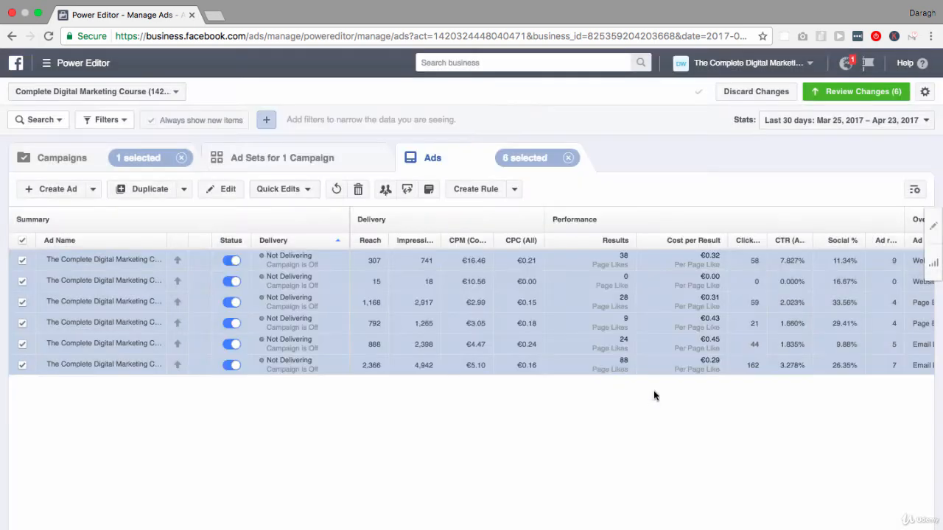
pyautogui.click(754, 95)
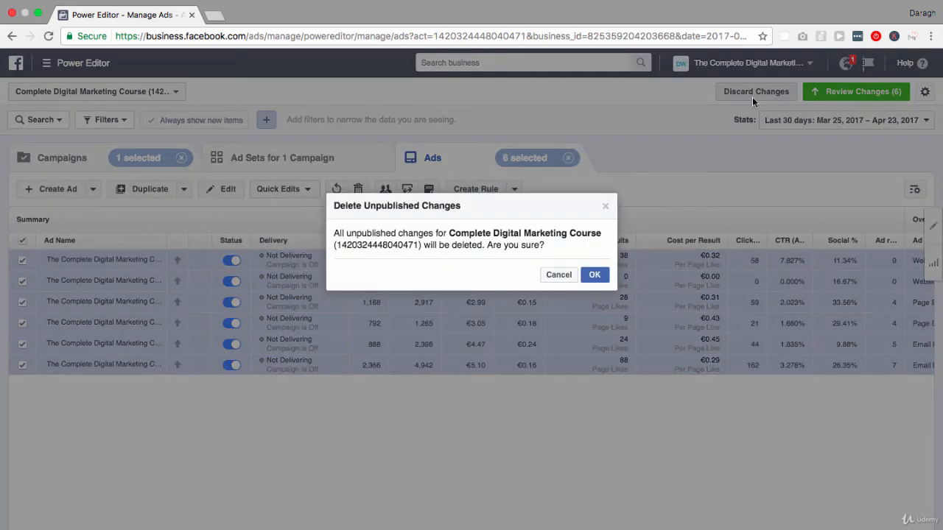
pyautogui.click(596, 276)
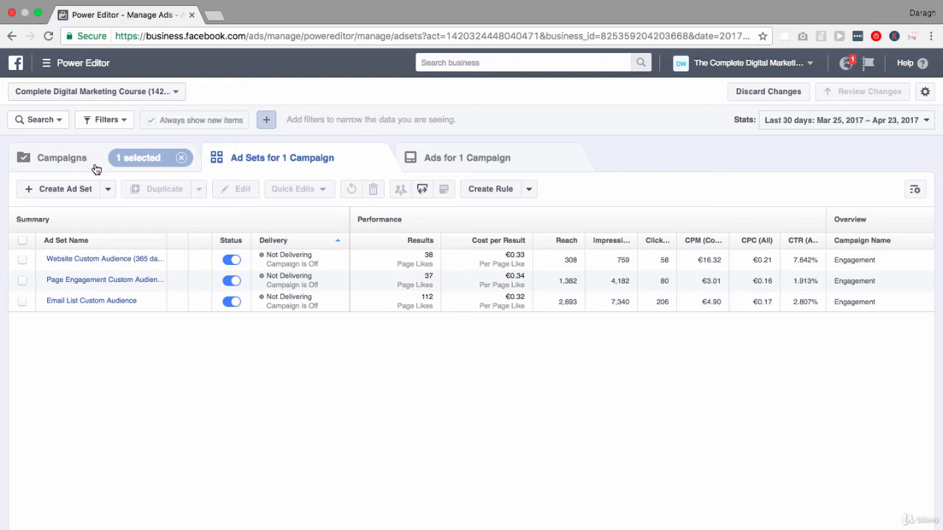
# Step: Export all three ad sets of the Engagement campaign, open the CSV file in Excel and widen its window to the full screen
pyautogui.click(22, 240)
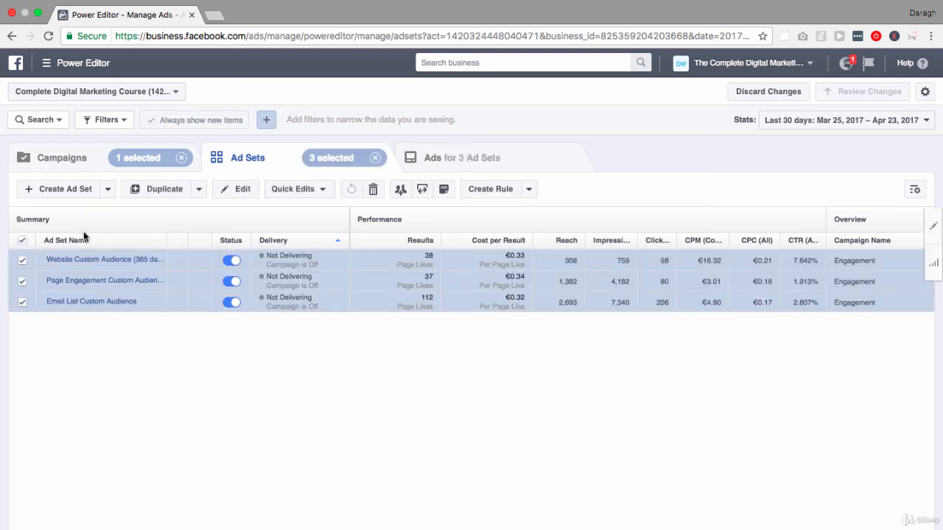
pyautogui.click(424, 191)
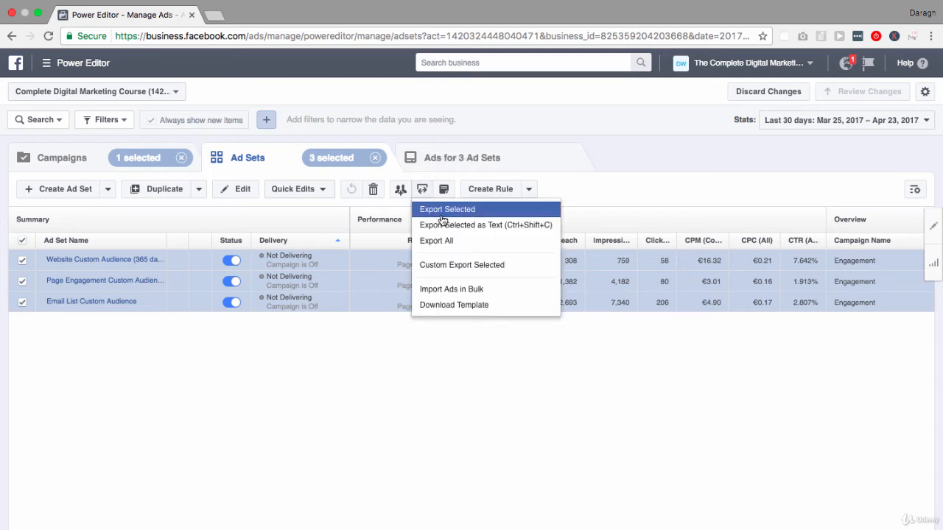
pyautogui.click(442, 210)
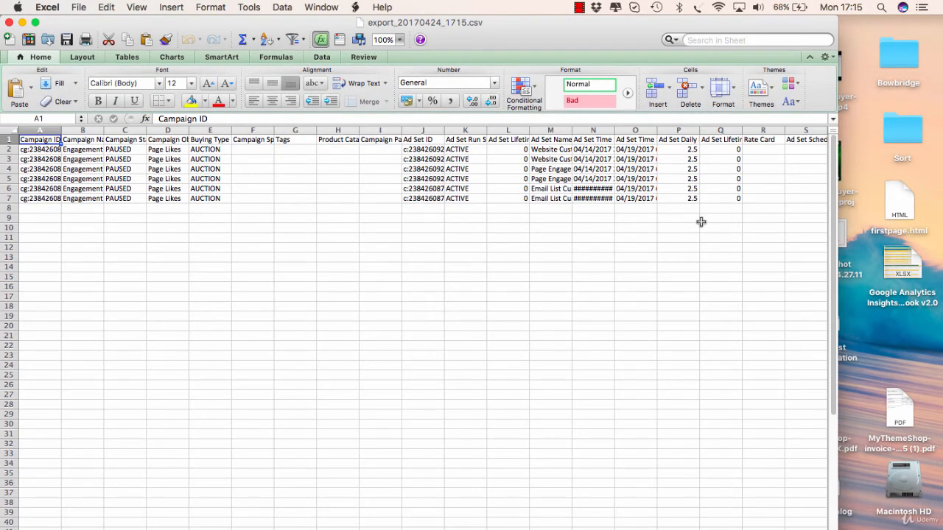
pyautogui.moveTo(940, 254); pyautogui.dragTo(940, 254)
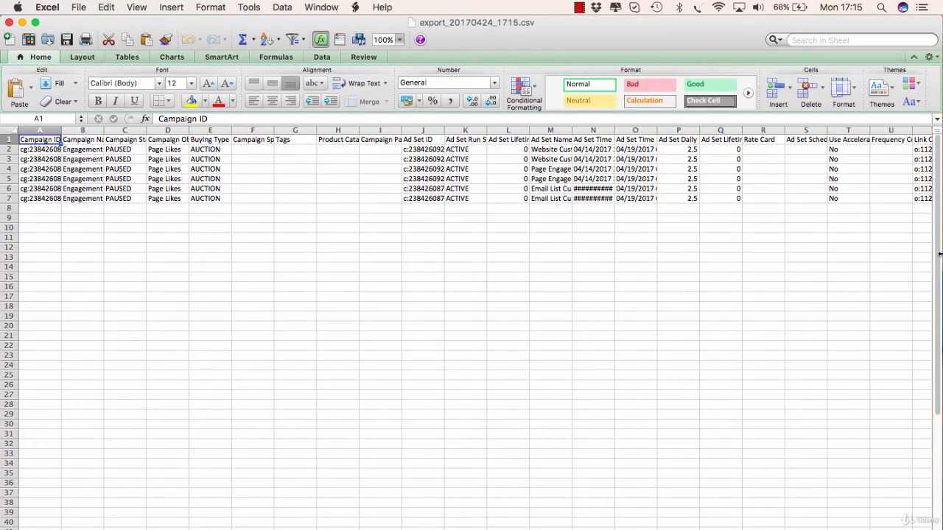
# Step: Set the campaign status in cell C2 to ACTIVE
pyautogui.click(119, 149)
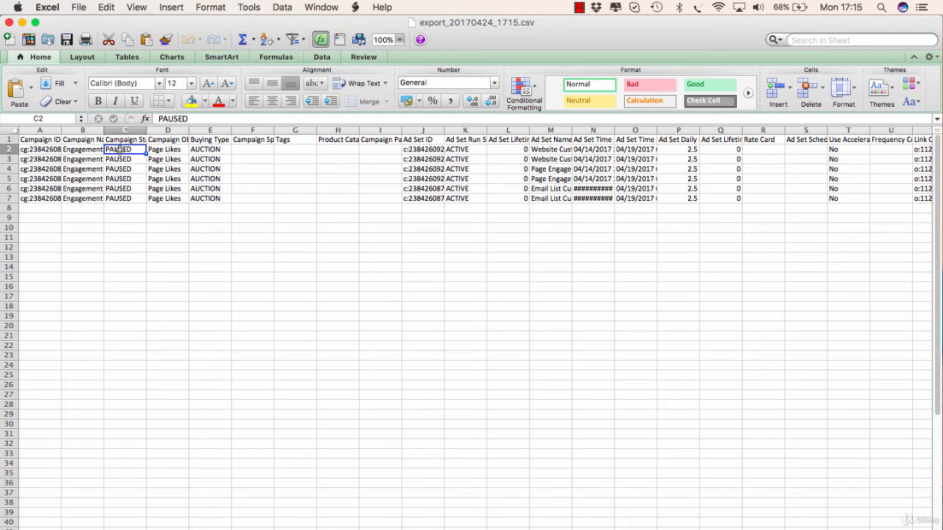
pyautogui.click(190, 118)
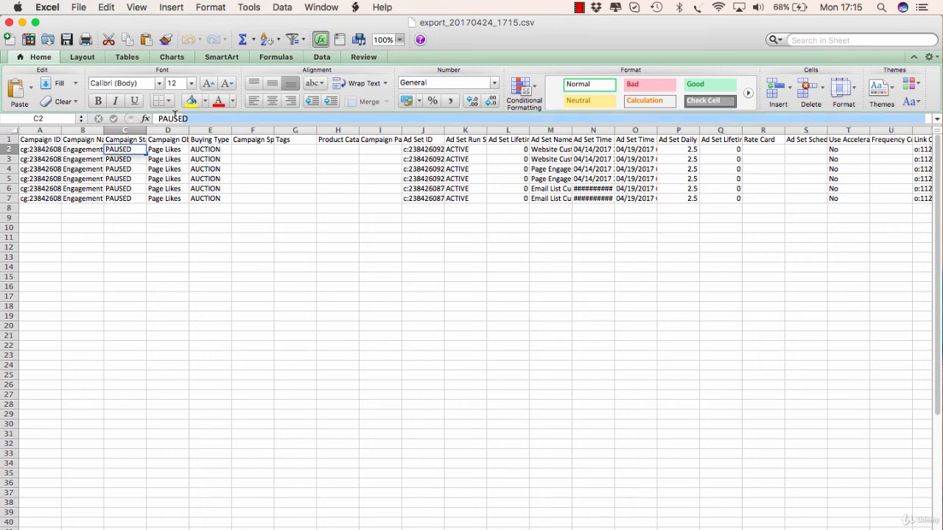
pyautogui.write('a')
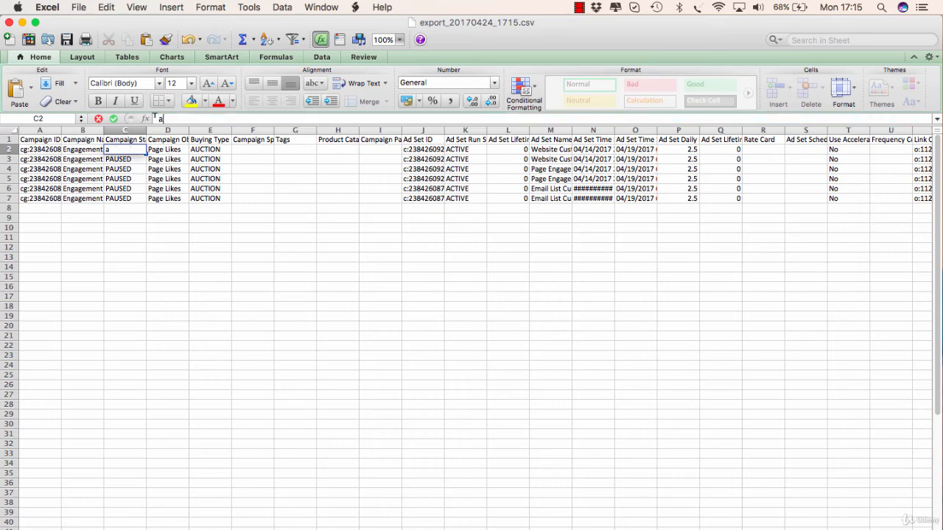
pyautogui.write('c')
pyautogui.press('BackSpace')
pyautogui.press('BackSpace')
pyautogui.write('ACTIVE')
pyautogui.press('Return')
# Step: Fill the ACTIVE campaign status from cell C2 down to C7
pyautogui.click(127, 149)
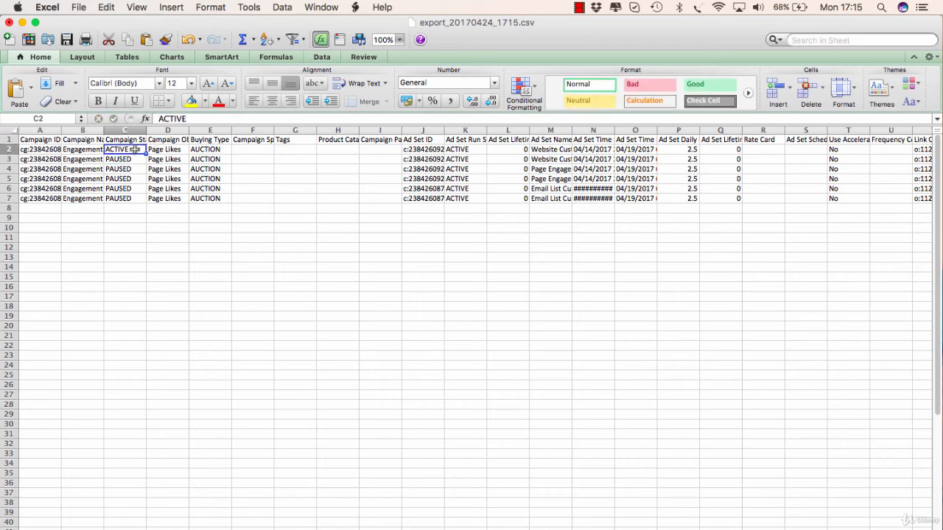
pyautogui.moveTo(146, 154); pyautogui.dragTo(147, 206)
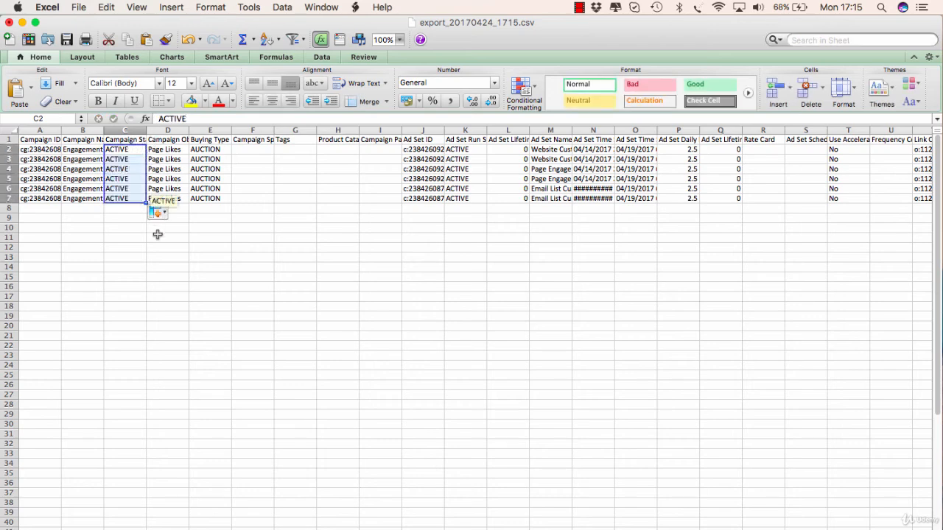
pyautogui.click(164, 246)
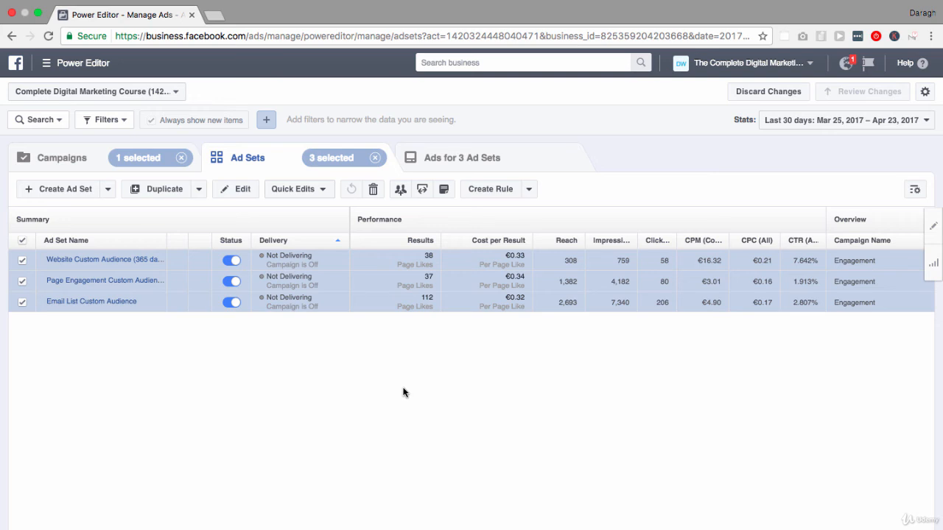
# Step: Download the bulk import template from Power Editor, open it in Excel and return to the exported CSV sheet
pyautogui.click(423, 196)
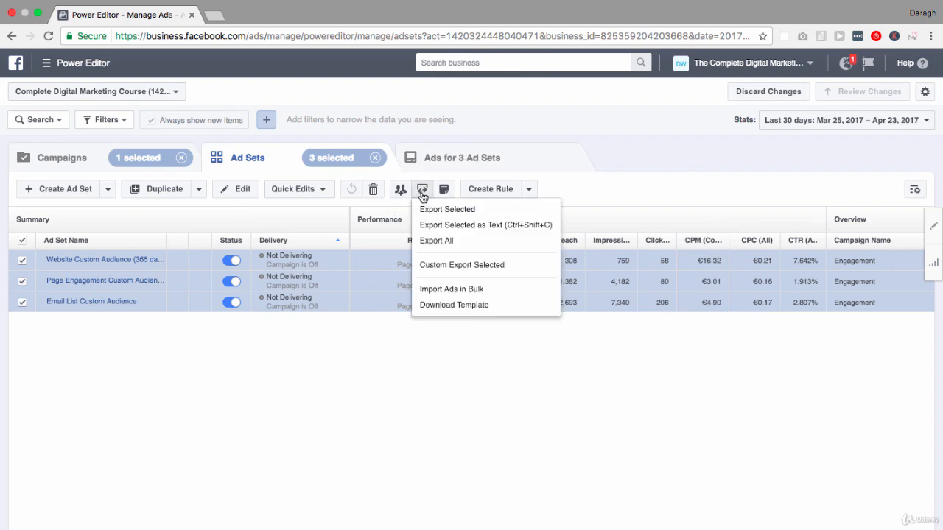
pyautogui.click(447, 304)
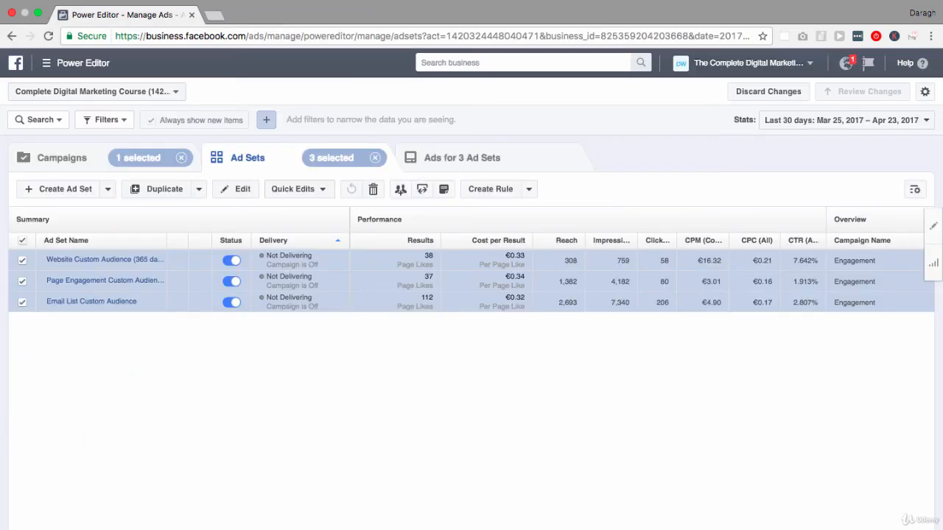
pyautogui.click(136, 529)
pyautogui.click(156, 523)
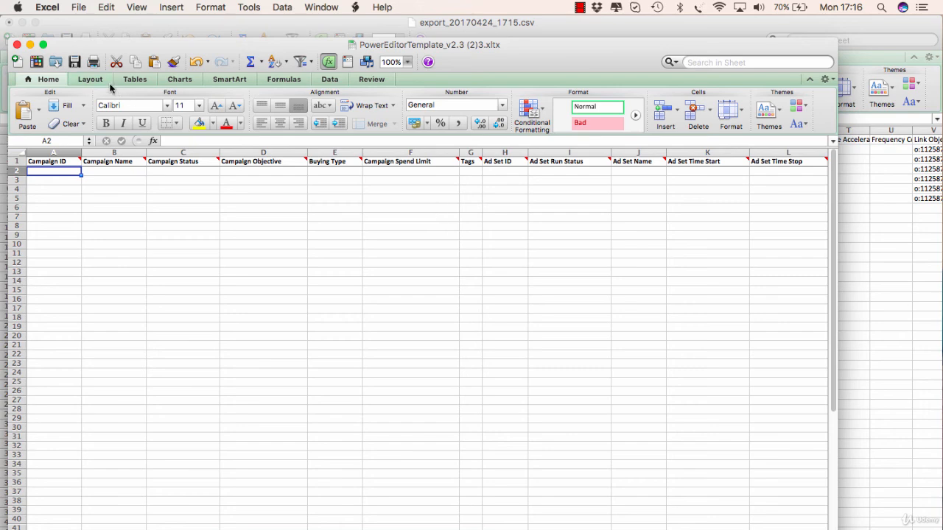
pyautogui.click(99, 26)
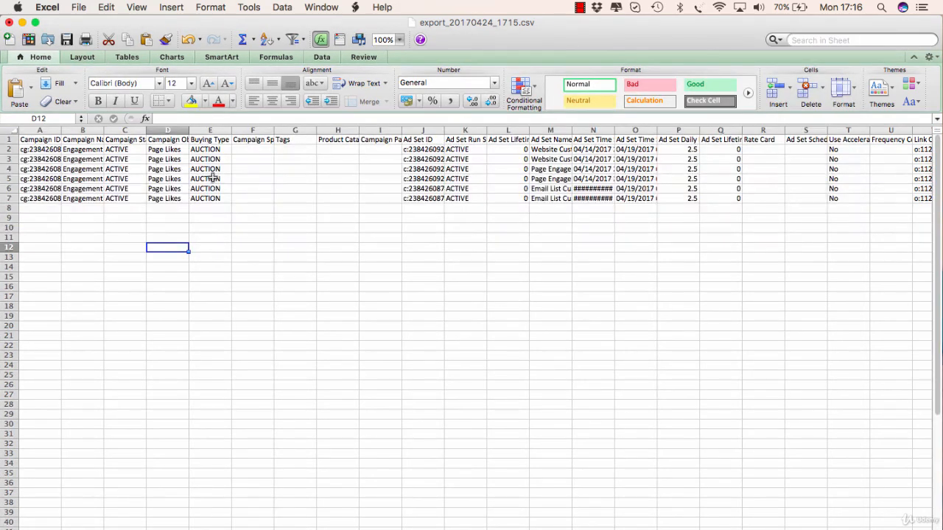